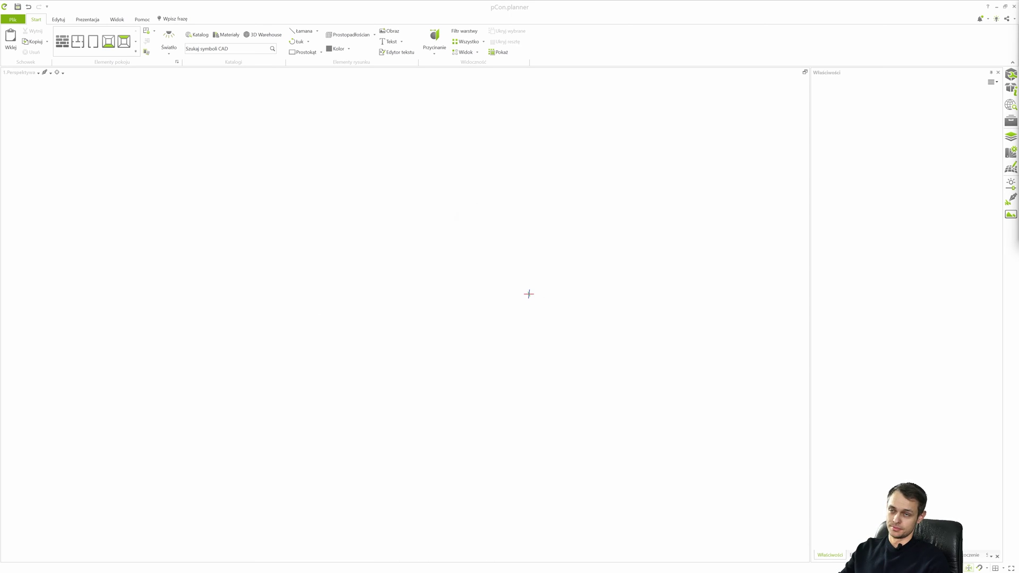
Open the Plik (File) menu listing the recently used documents.
left_click(14, 22)
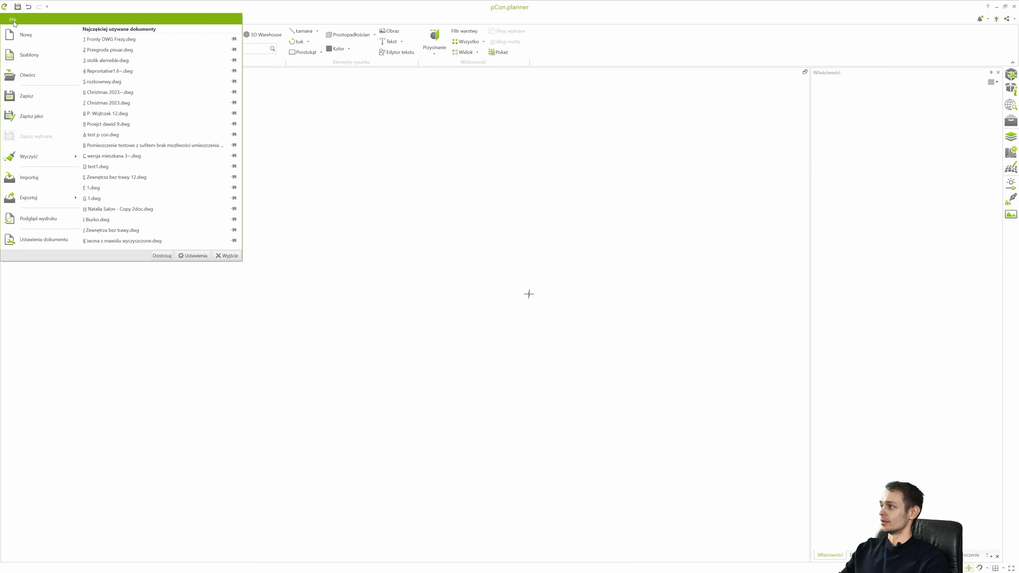
Save the drawing via Zapisz jako as a DWG 2018 file in Downloads\Temp under a new file name.
left_click(52, 116)
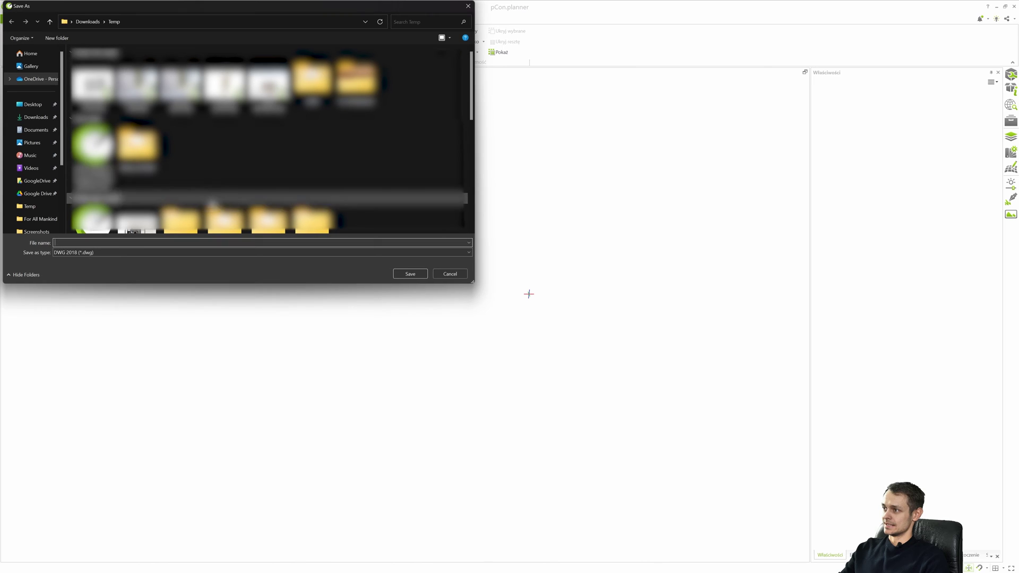
left_click(47, 118)
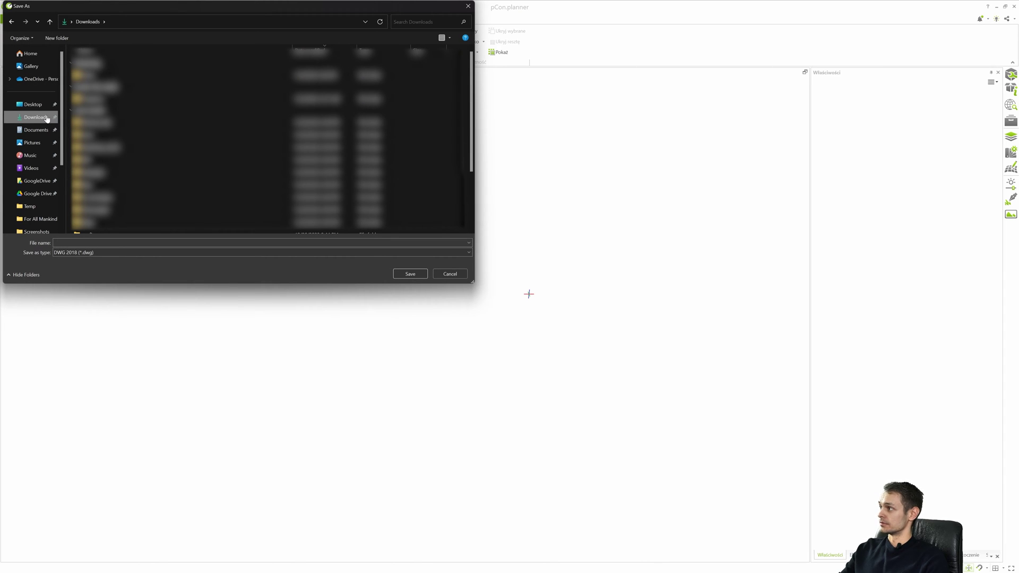
double_click(85, 77)
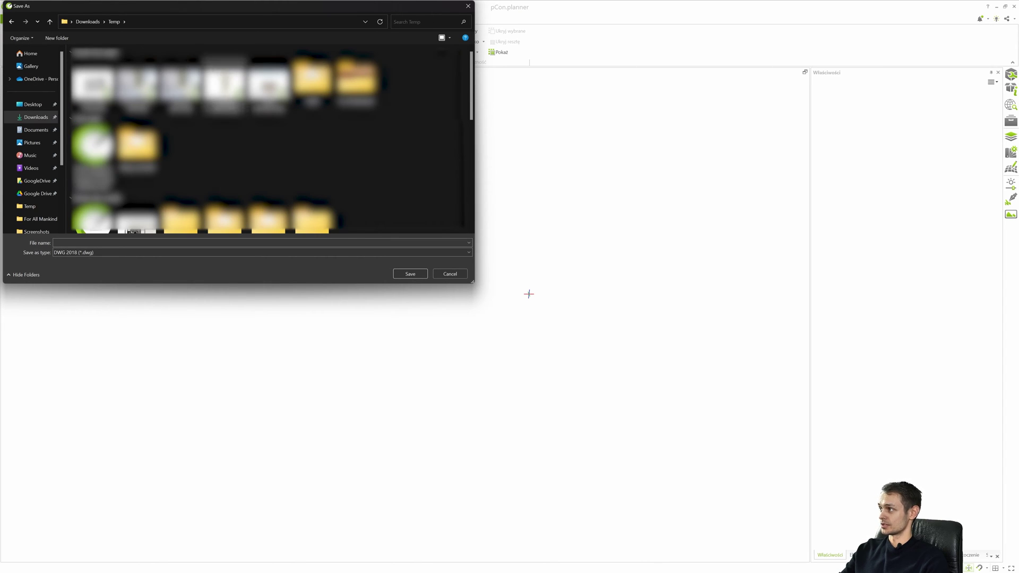
left_click(117, 242)
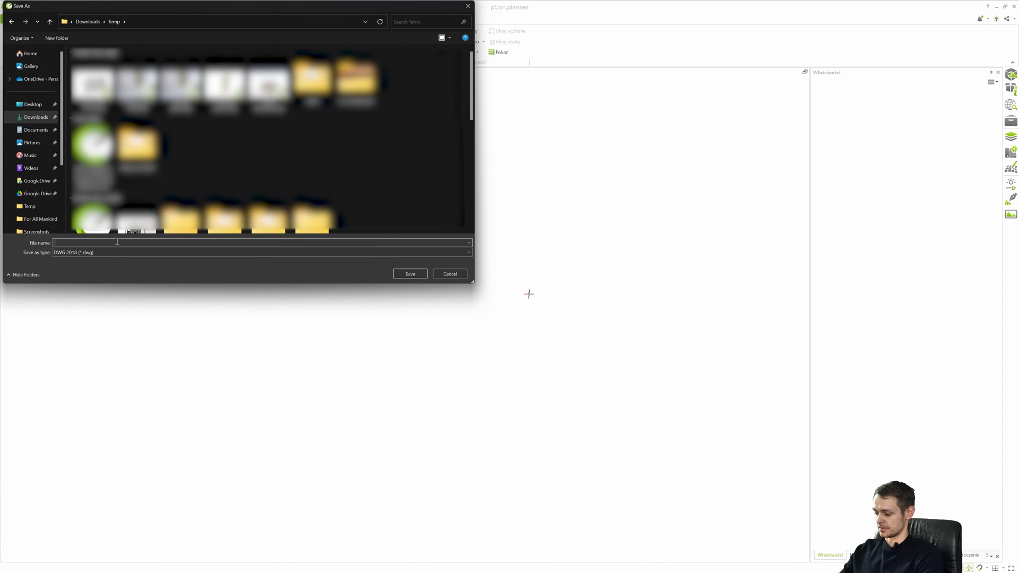
type("Marud")
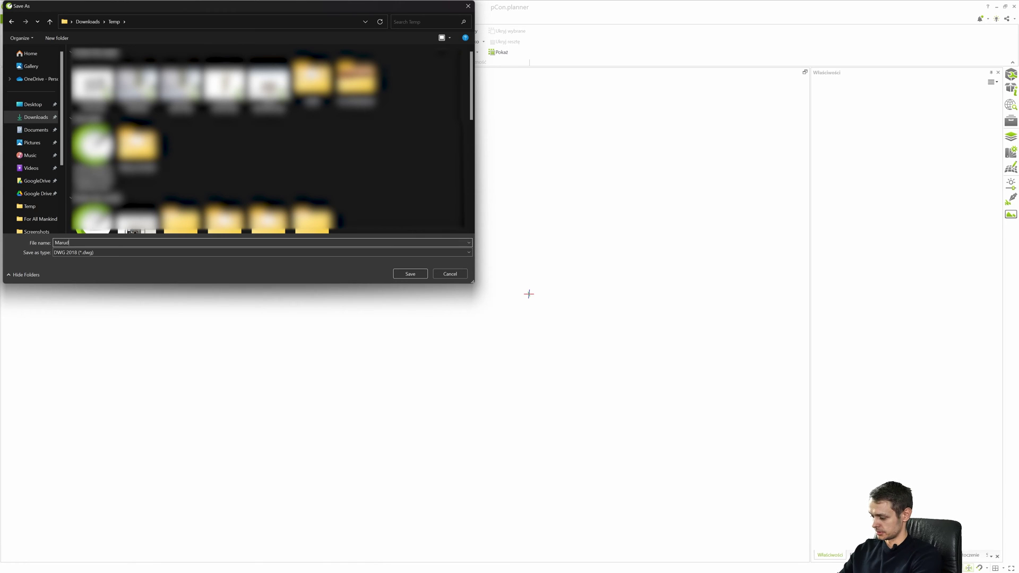
type("nty kowalski")
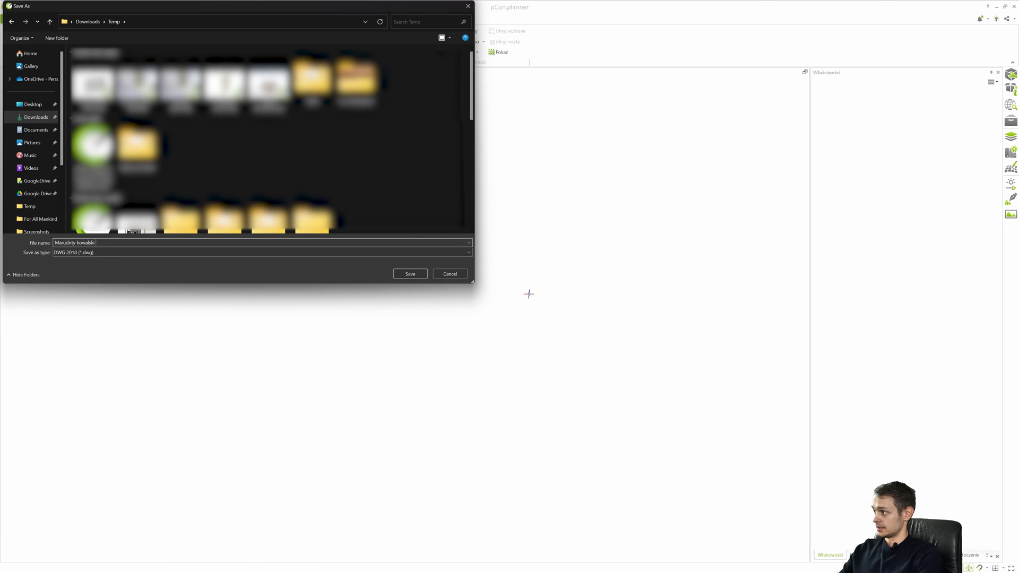
key("Return")
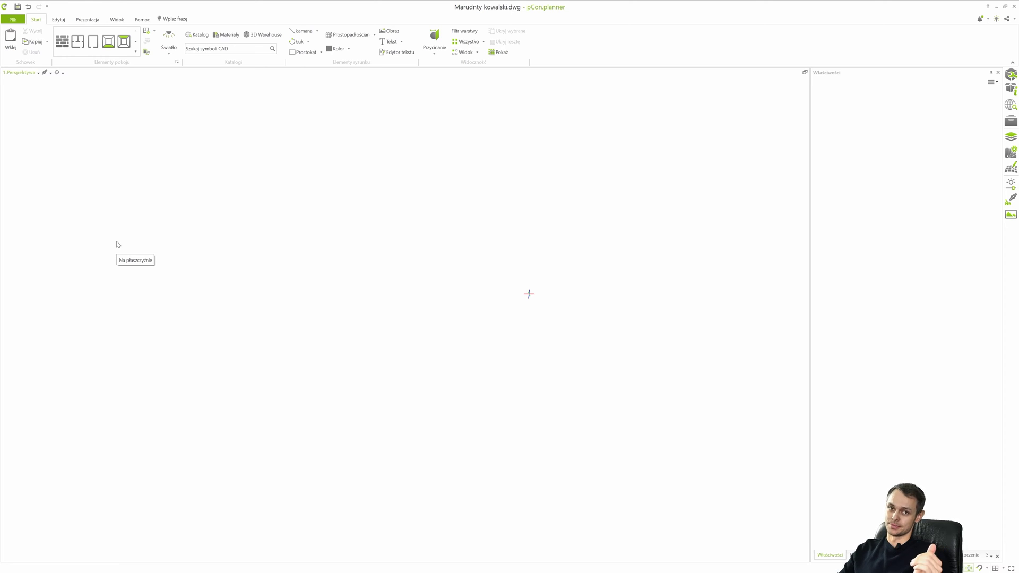
left_click(13, 20)
In Ustawienia's Zapisz tab, change the Zapisuj co interval from 10 to 15 minutes and confirm.
left_click(188, 256)
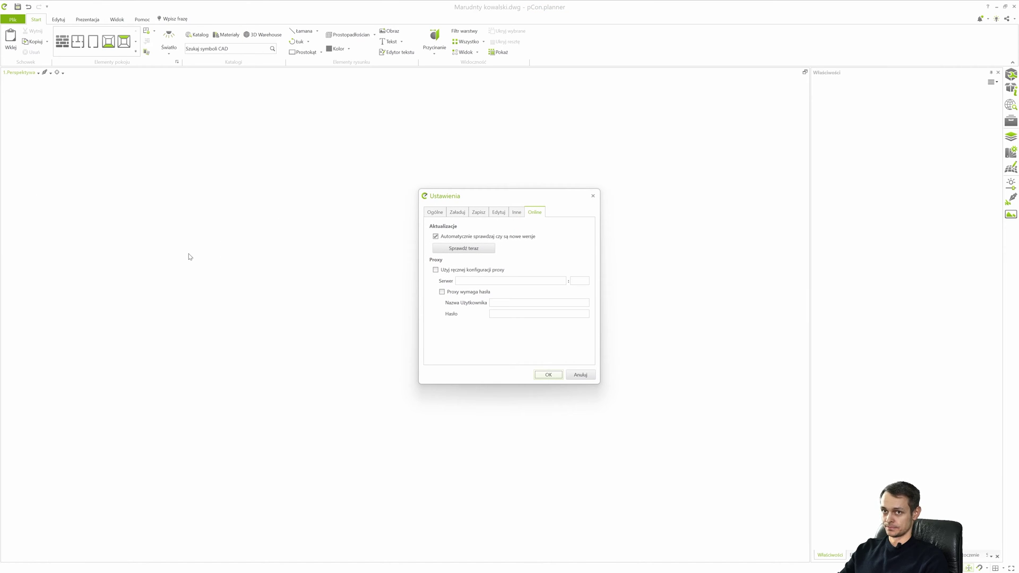
left_click(478, 213)
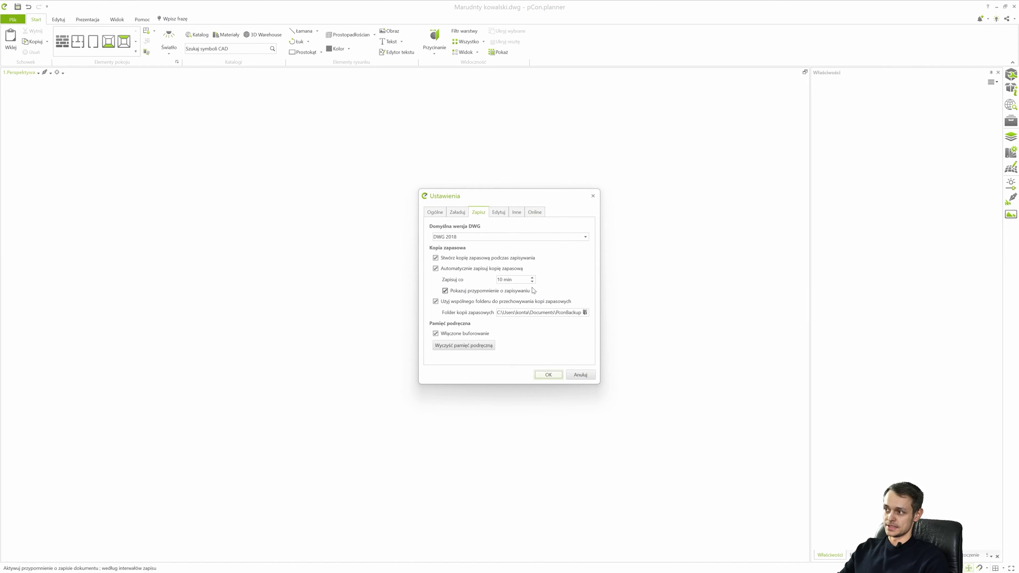
left_click(507, 281)
key("BackSpace")
type("5")
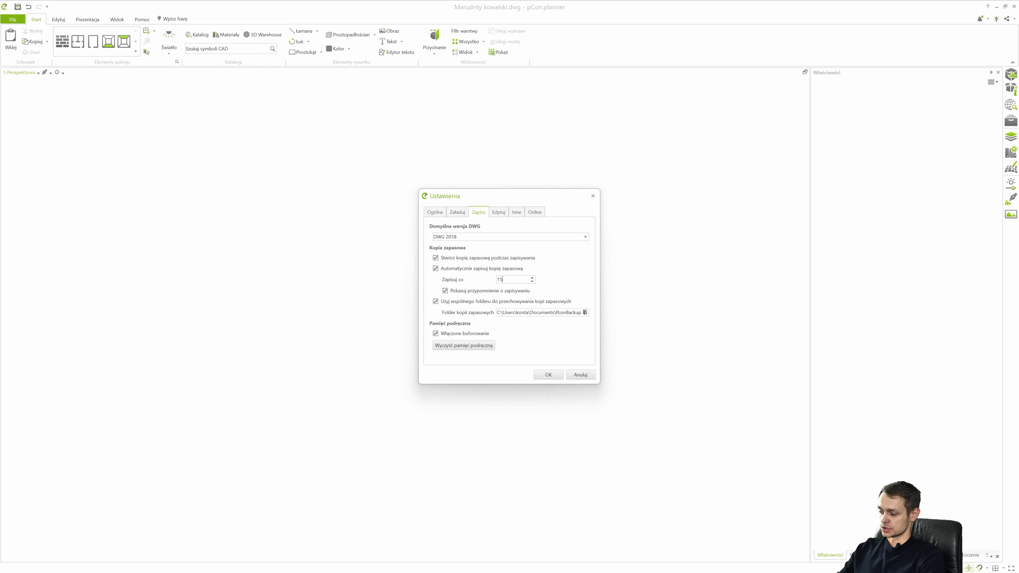
left_click(574, 264)
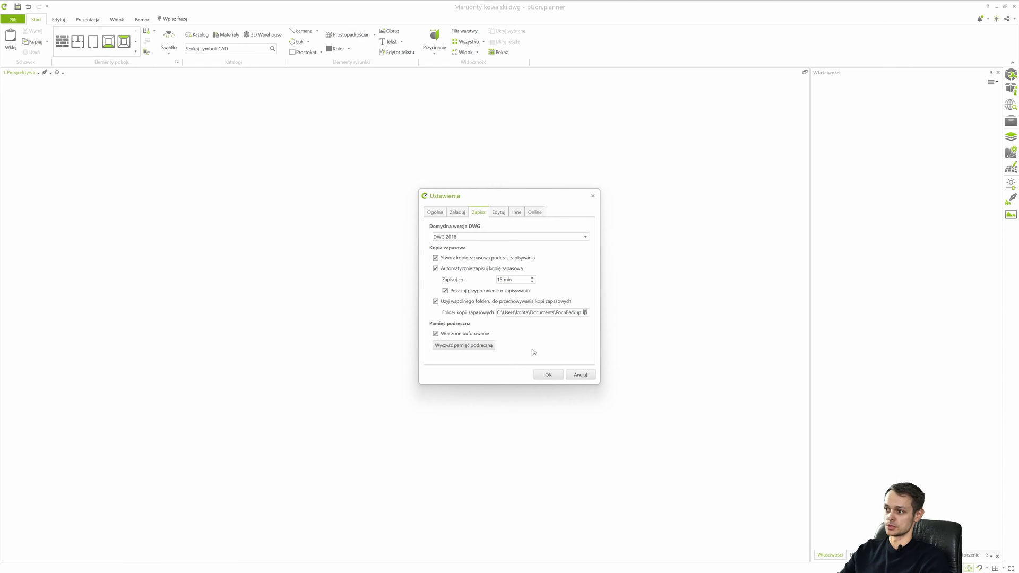
left_click(549, 375)
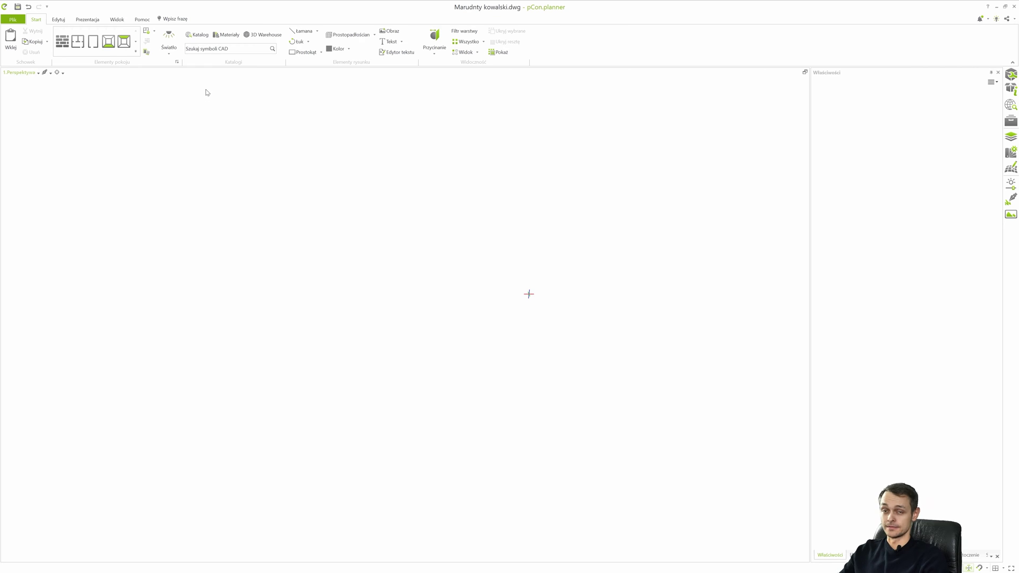
Save a copy of the drawing in Temp, with the file name ending in 4.
left_click(19, 22)
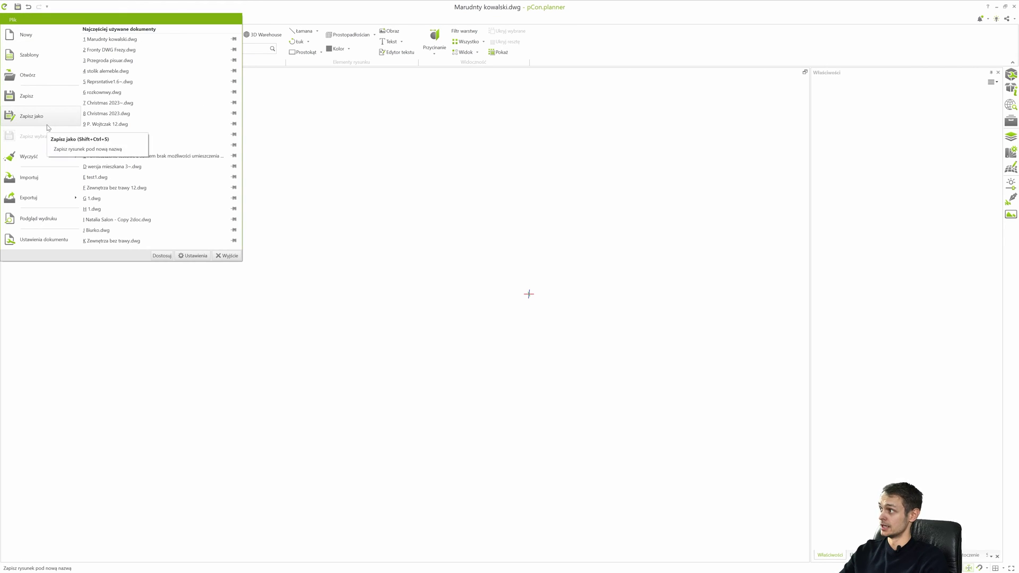
left_click(40, 122)
left_click(97, 243)
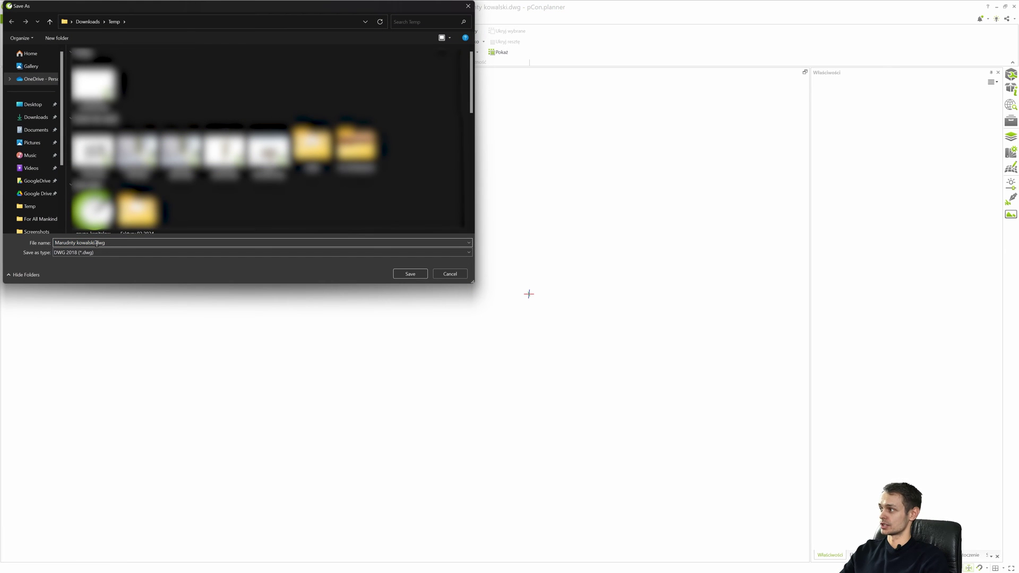
type("3")
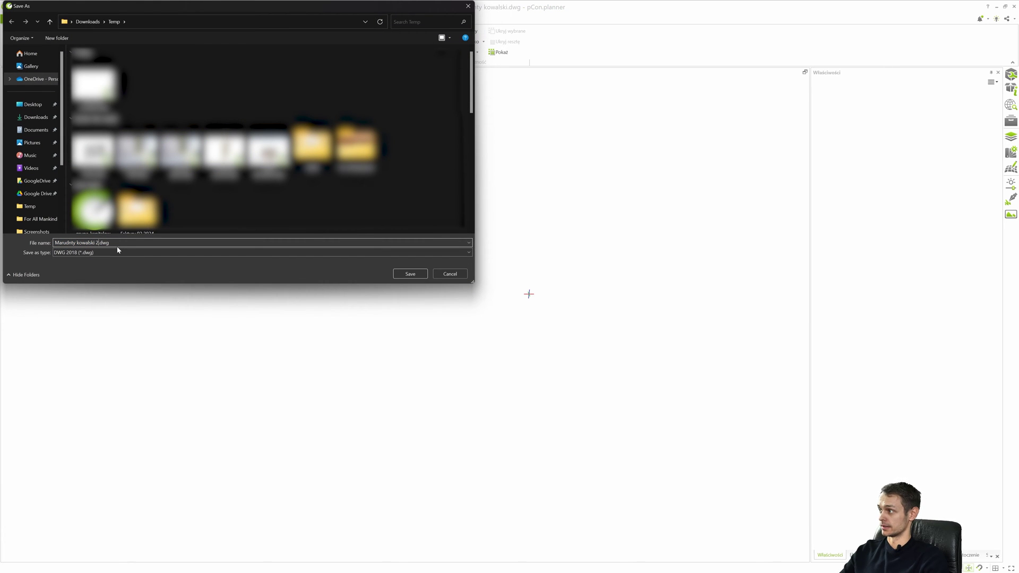
key("BackSpace")
type("4")
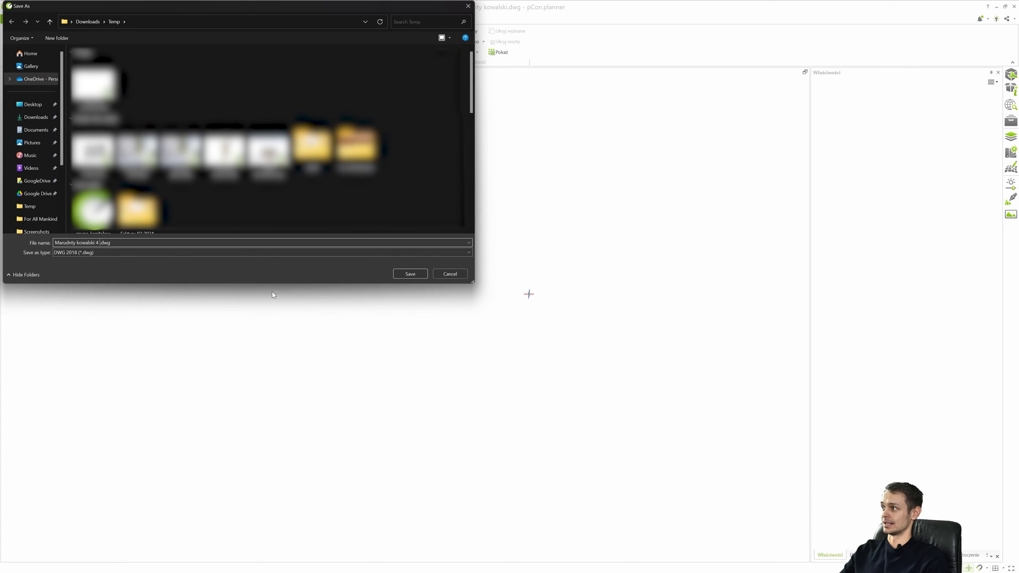
left_click(409, 274)
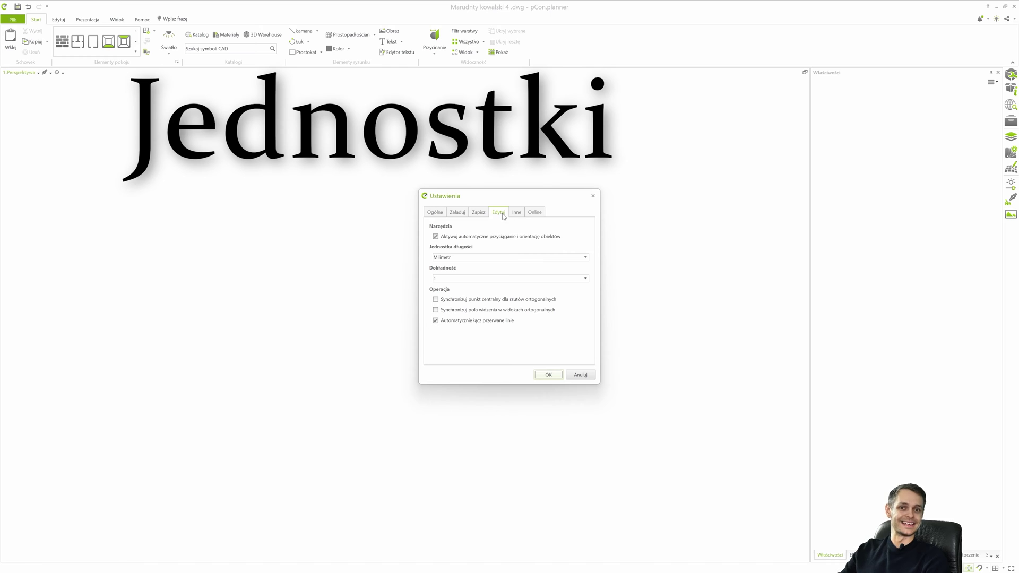
Keep Milimetr as the length unit with Dokładność 1, then move to the Załaduj tab.
left_click(462, 259)
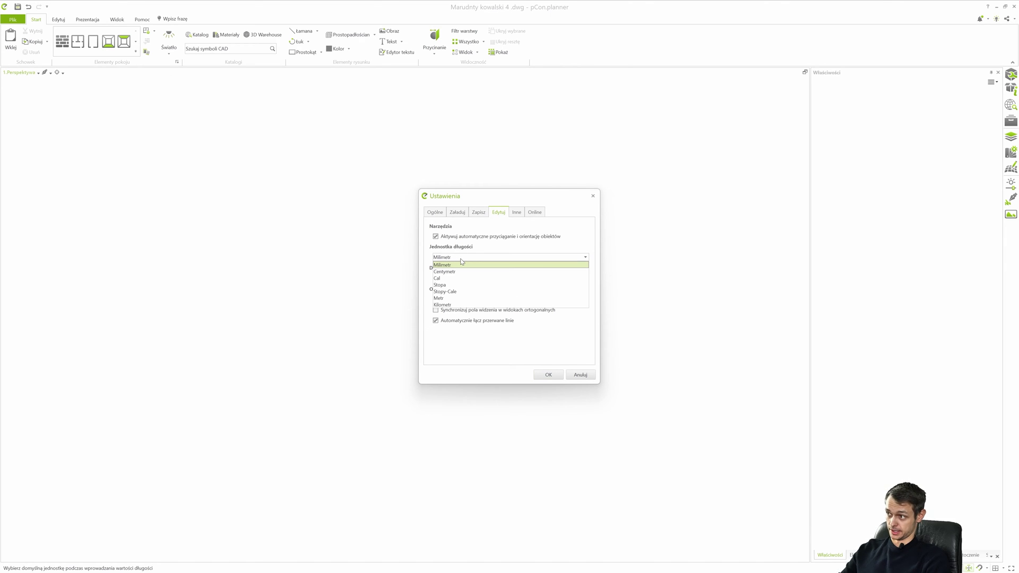
left_click(462, 263)
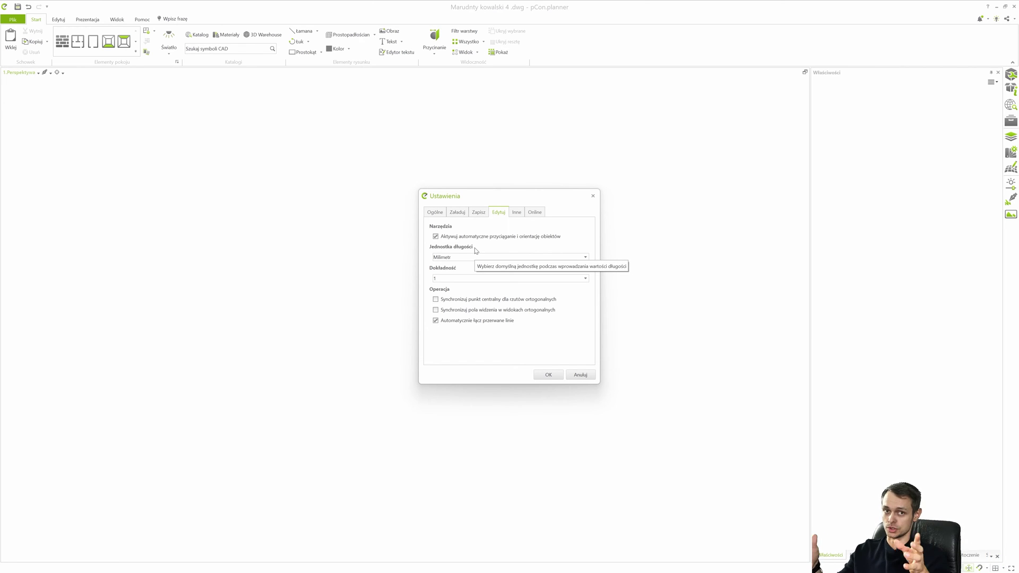
left_click(535, 280)
left_click(536, 280)
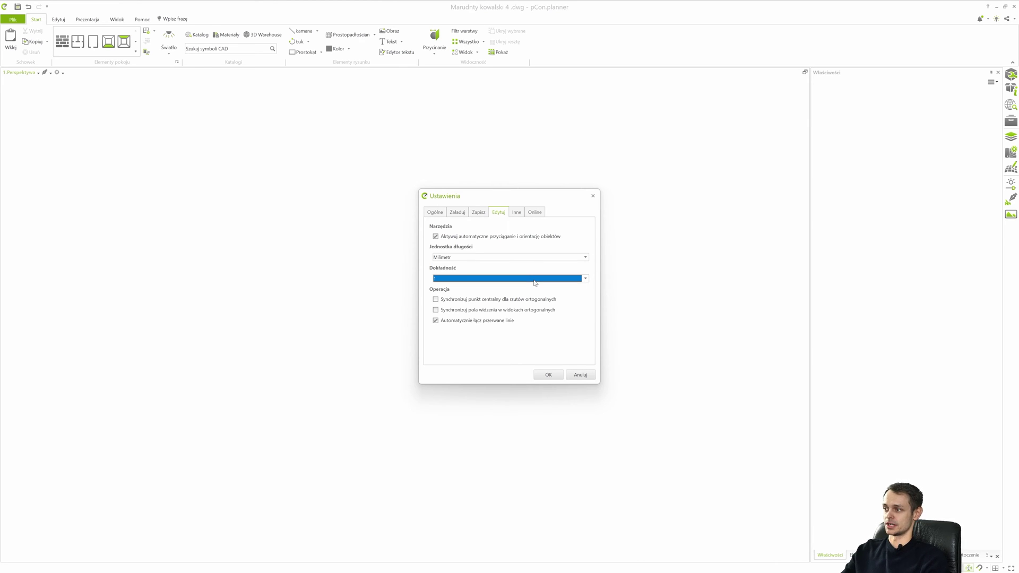
left_click(461, 214)
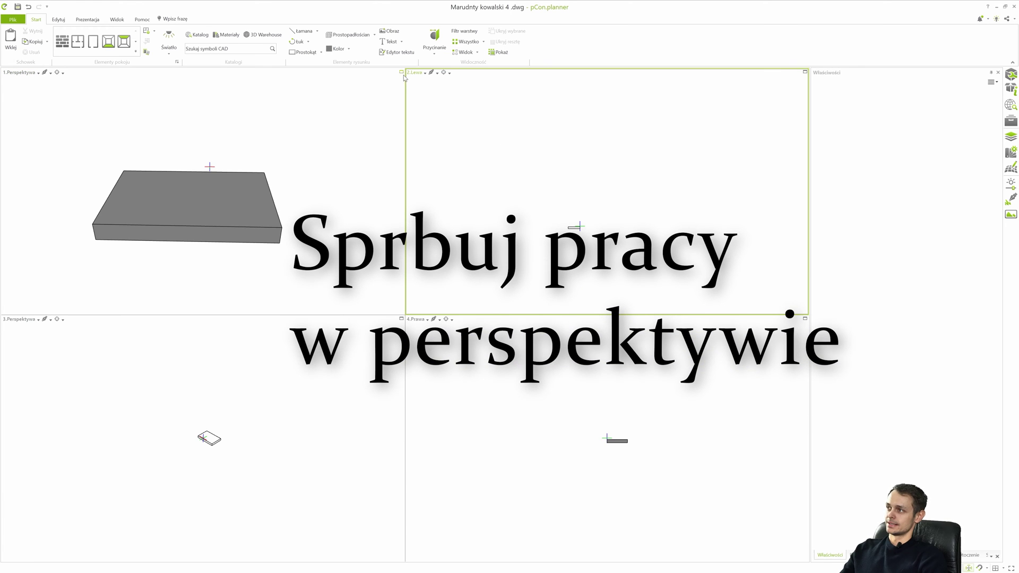
Maximize the perspective viewport and orbit around the grey slab.
left_click(402, 73)
right_click_drag(303, 414, 462, 386)
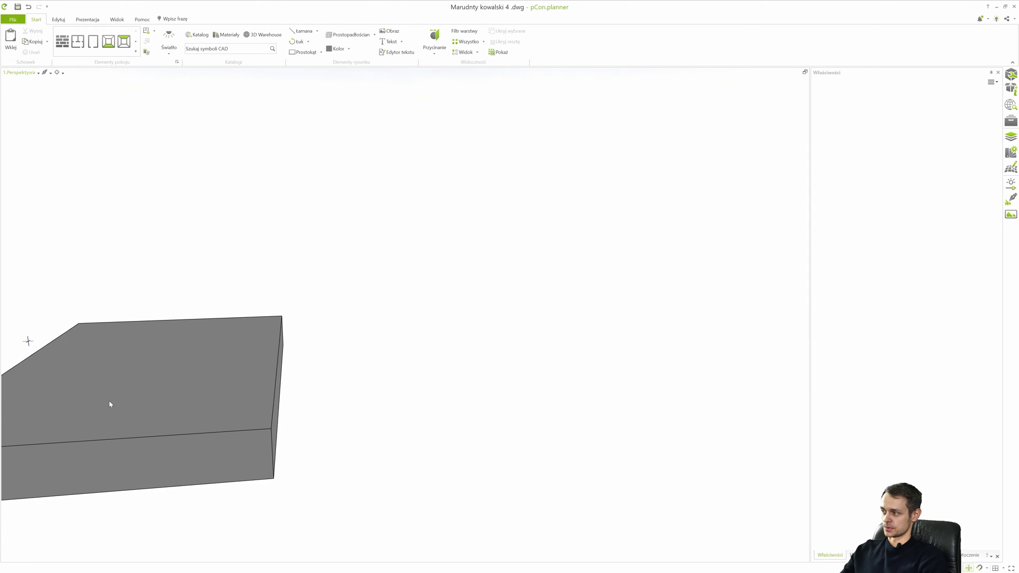
middle_click_drag(93, 405, 586, 377)
right_click_drag(587, 377, 349, 368)
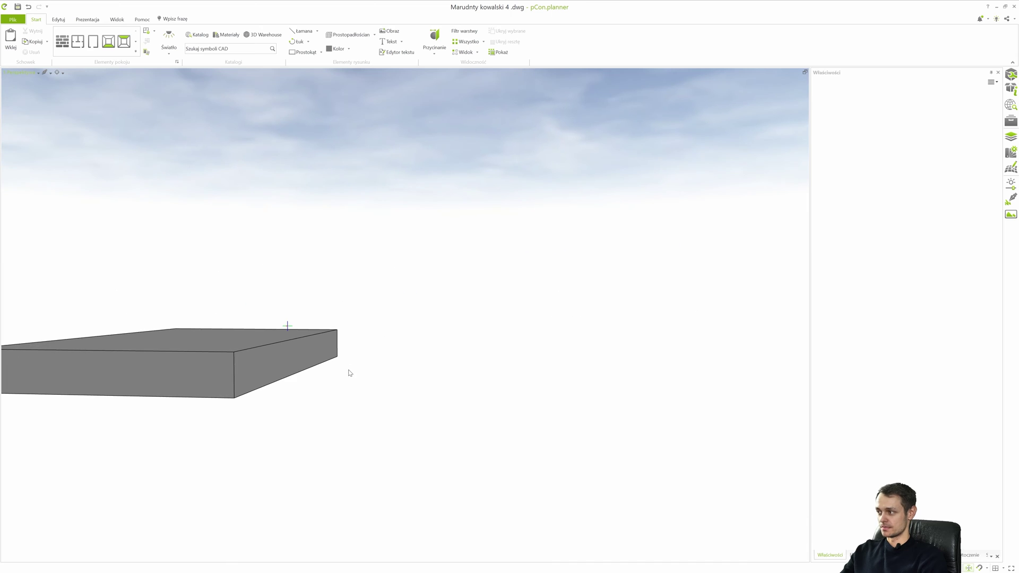
right_click_drag(396, 423, 393, 399)
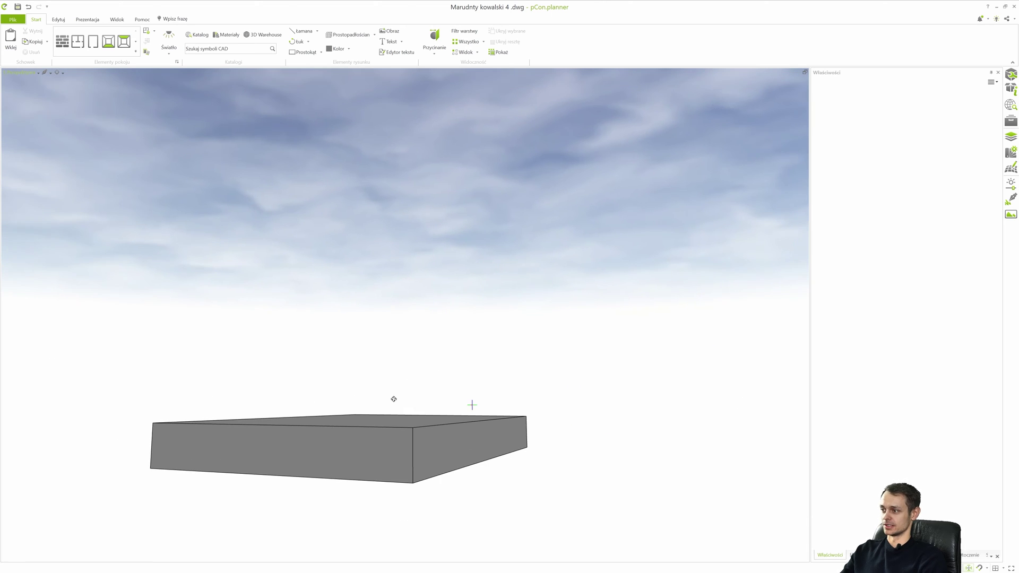
In the Góra top view, copy the slab flush beside the original, then return to Perspektywa.
left_click(41, 75)
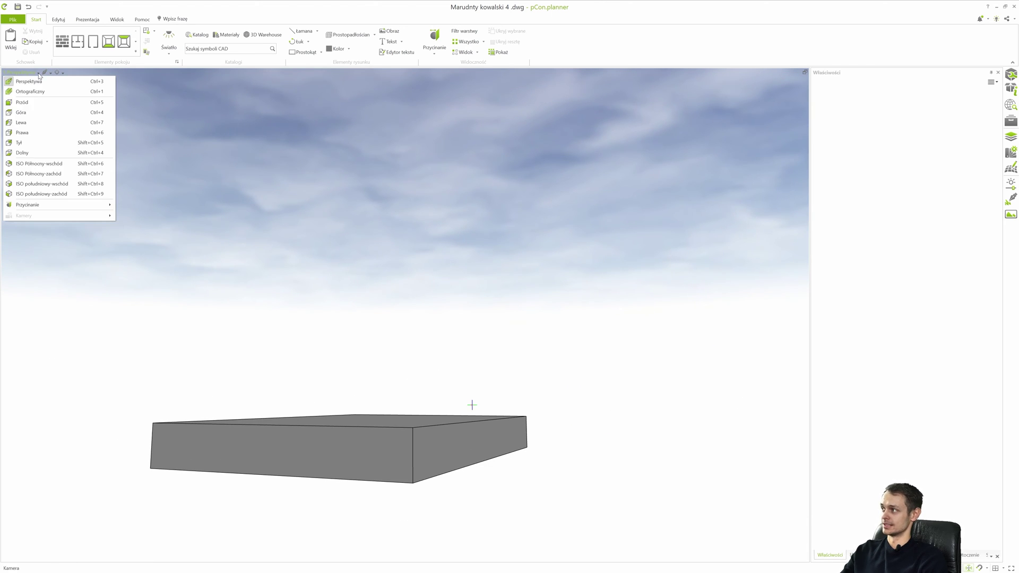
left_click(24, 104)
scroll(372, 249, "up", 4)
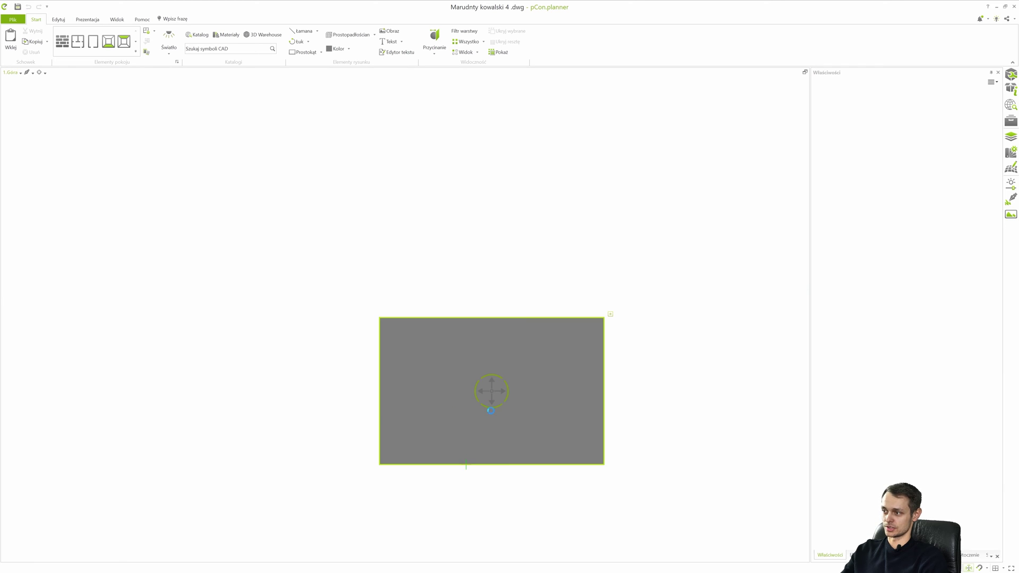
left_click_drag(503, 395, 750, 391)
scroll(615, 321, "up", 5)
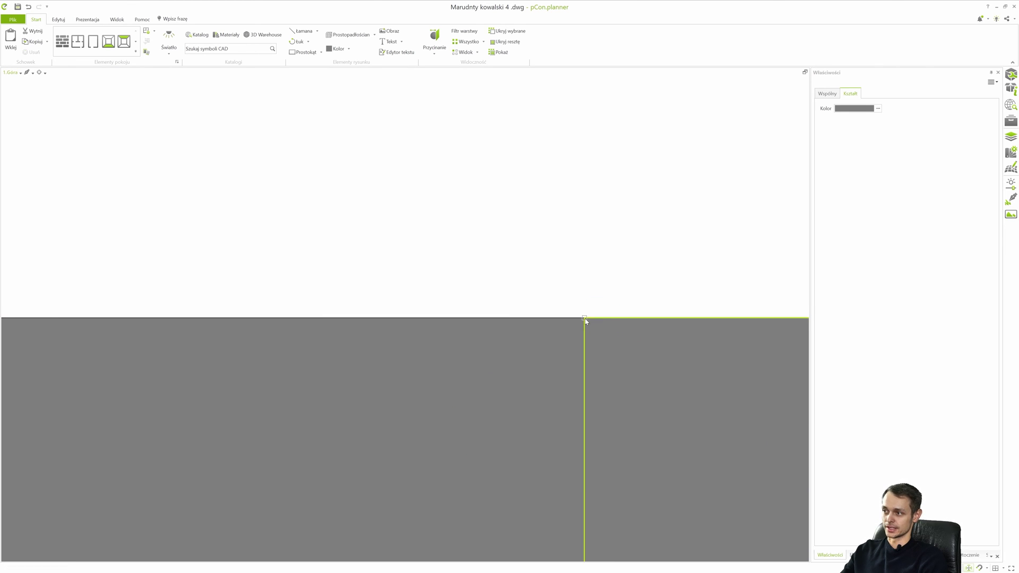
left_click(584, 318)
scroll(584, 318, "down", 5)
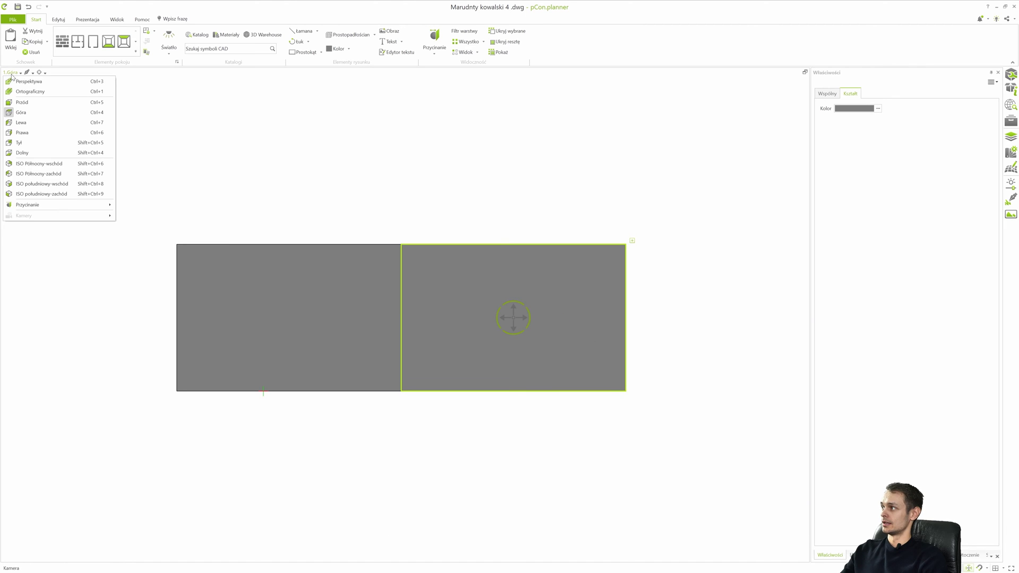
left_click(27, 81)
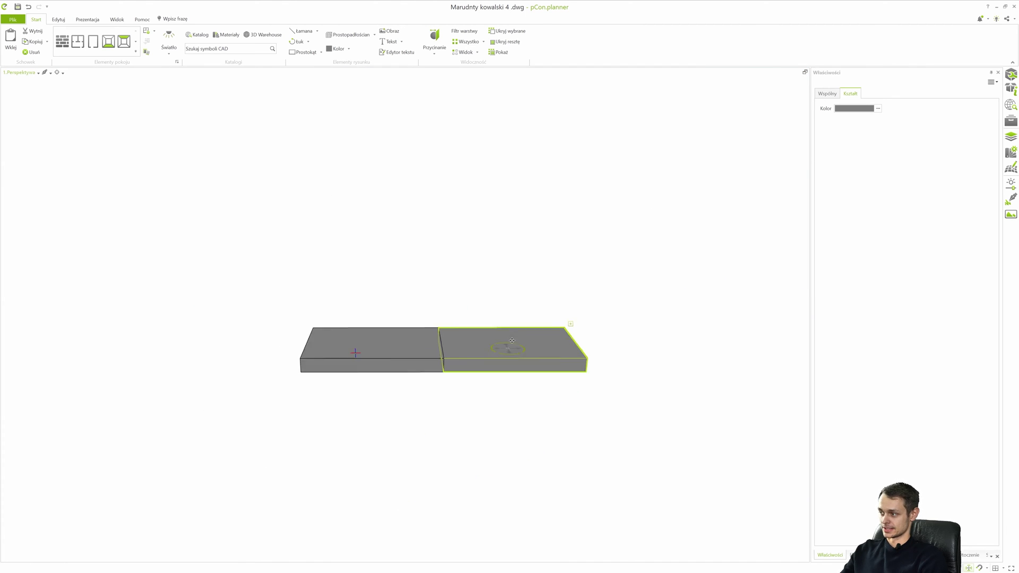
Orbit, pan and zoom around the two joined slabs, ending close on the right slab's top.
middle_click_drag(500, 355, 483, 413)
right_click_drag(482, 413, 711, 413)
middle_click_drag(562, 491, 332, 329)
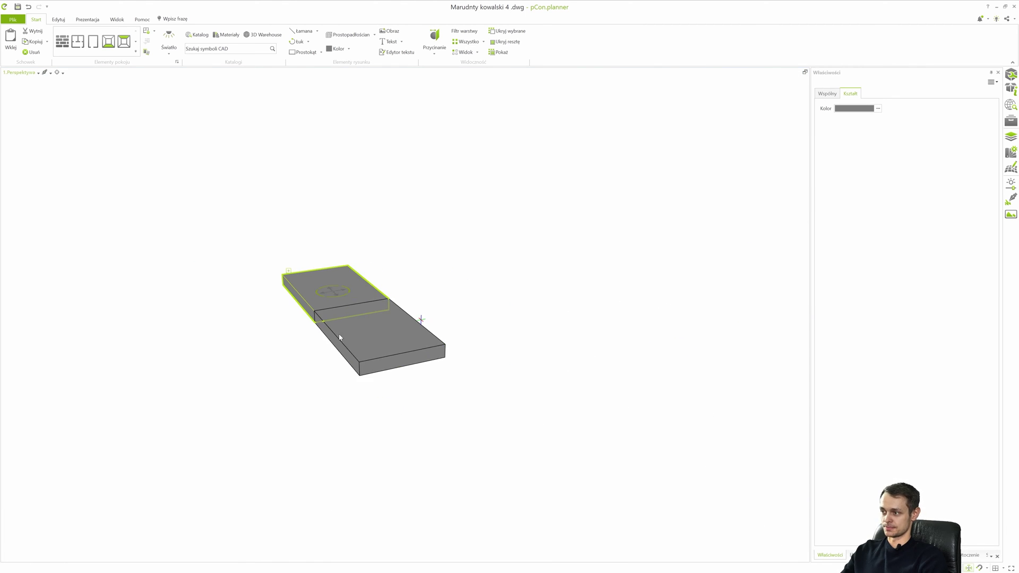
scroll(333, 329, "up", 8)
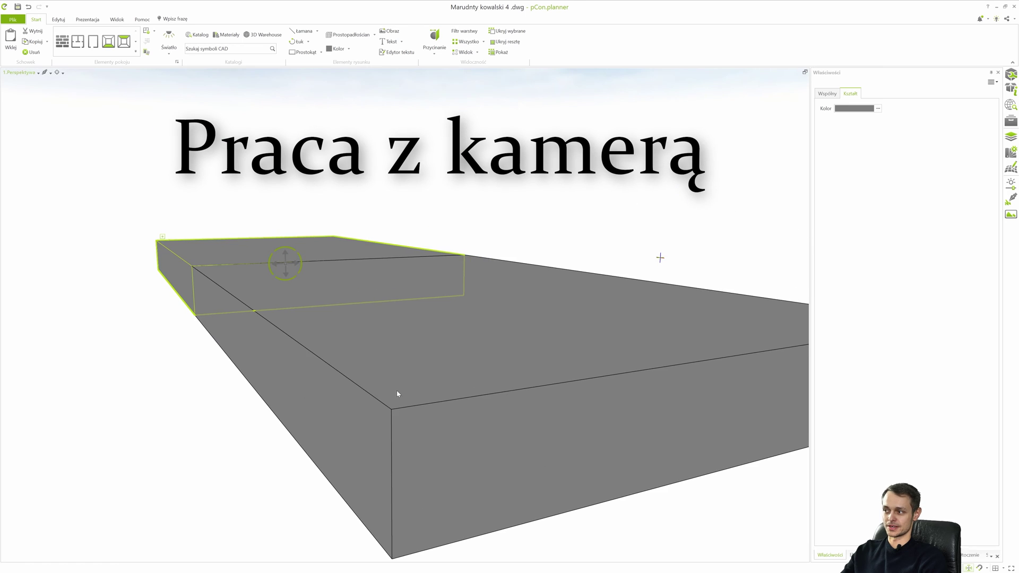
right_click_drag(397, 394, 291, 410)
scroll(313, 409, "down", 10)
middle_click_drag(432, 410, 159, 407)
right_click_drag(159, 408, 263, 316)
scroll(265, 414, "up", 5)
middle_click_drag(263, 317, 268, 312)
right_click_drag(469, 350, 332, 361)
middle_click_drag(332, 362, 221, 350)
scroll(244, 352, "down", 3)
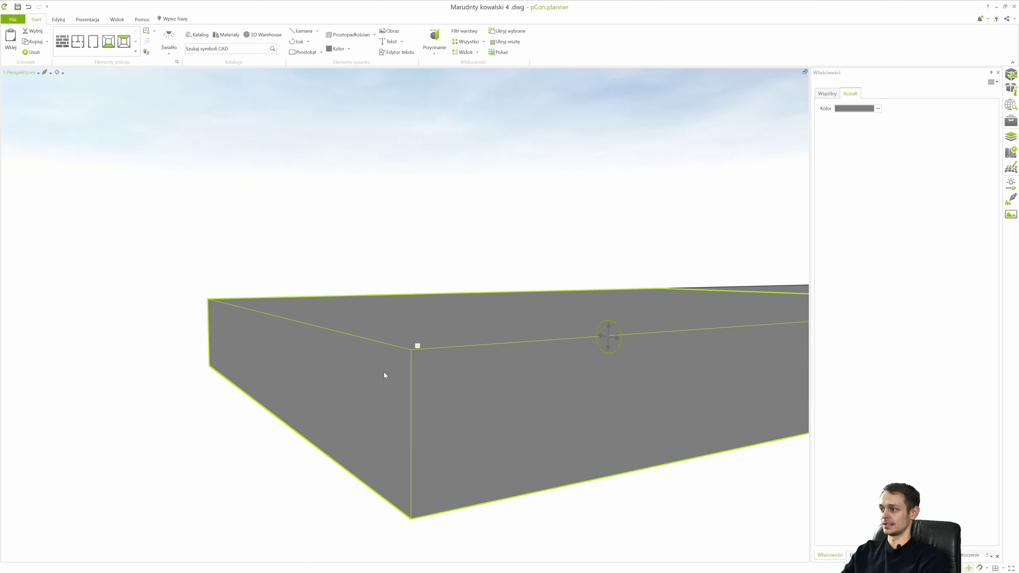
scroll(410, 350, "up", 2)
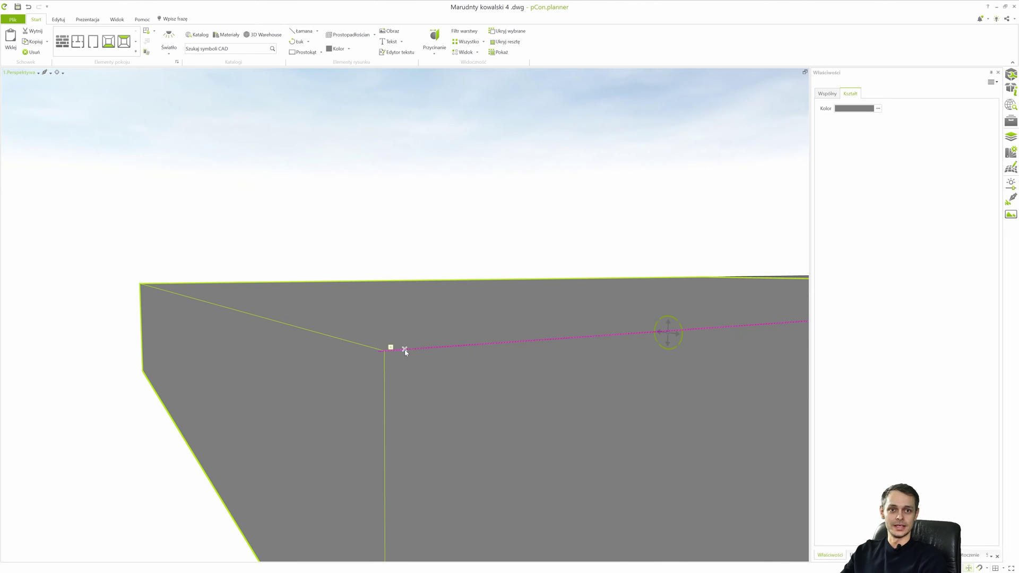
right_click_drag(403, 361, 655, 358)
scroll(638, 364, "down", 1)
scroll(464, 387, "down", 3)
middle_click_drag(319, 400, 669, 383)
right_click_drag(437, 359, 628, 371)
scroll(615, 383, "down", 2)
scroll(614, 383, "down", 3)
right_click_drag(466, 435, 431, 420)
right_click_drag(684, 423, 613, 417)
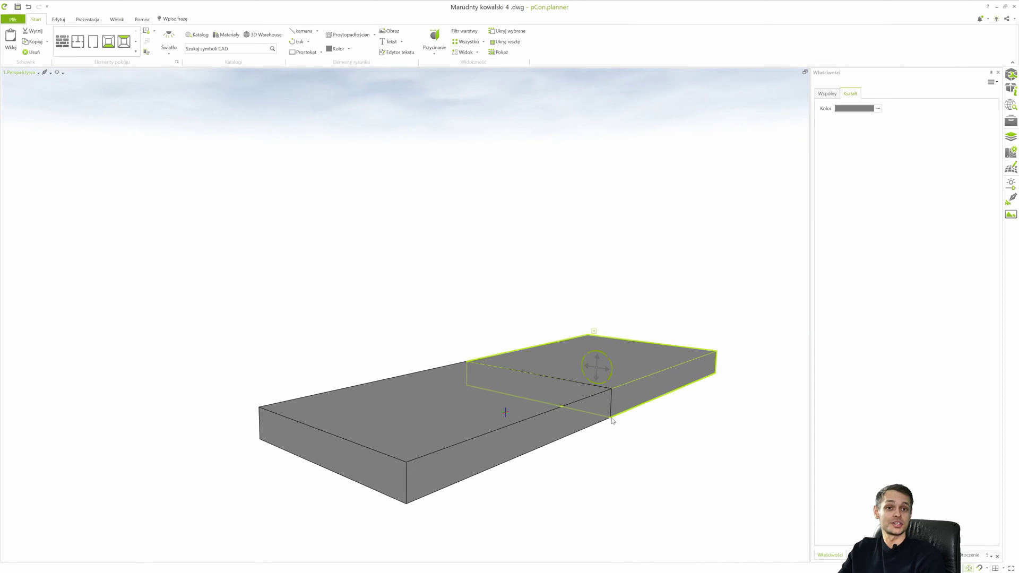
right_click_drag(507, 414, 571, 427)
scroll(555, 448, "up", 1)
scroll(569, 426, "down", 3)
scroll(431, 415, "up", 3)
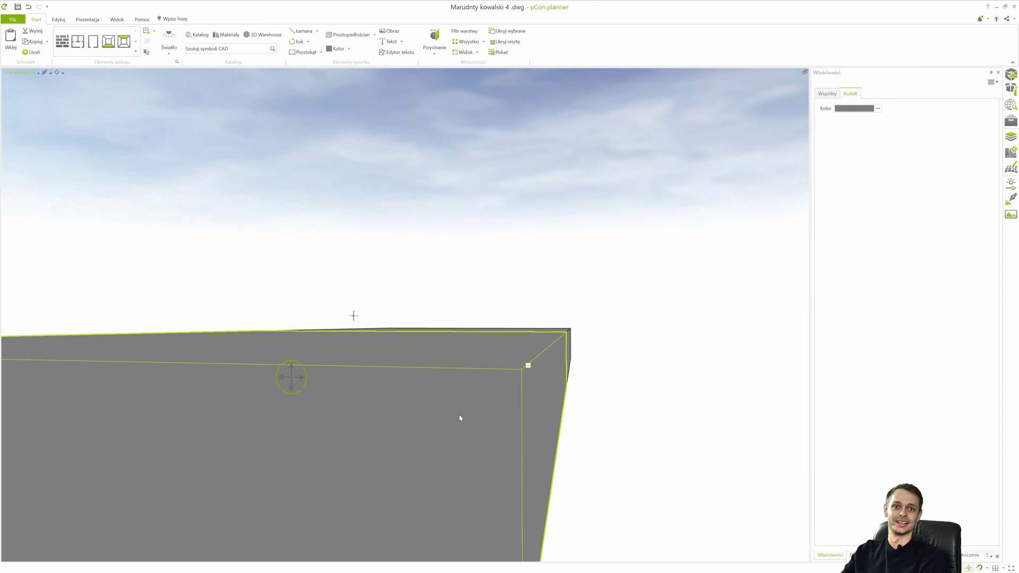
right_click_drag(550, 389, 446, 317)
scroll(594, 400, "down", 3)
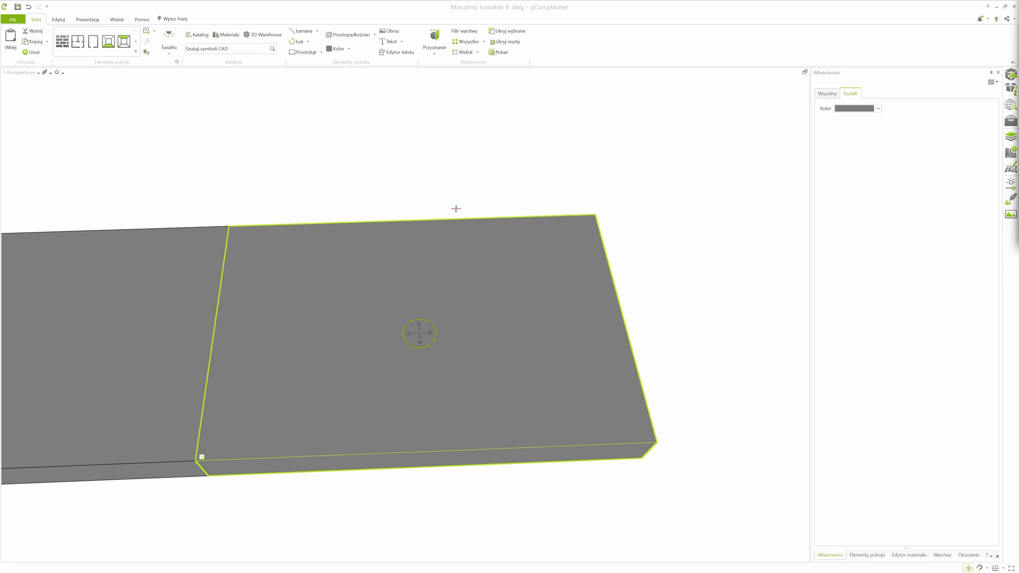
Move the right slab about 177 mm away from the left slab.
middle_click_drag(375, 466, 407, 449)
left_click(460, 333)
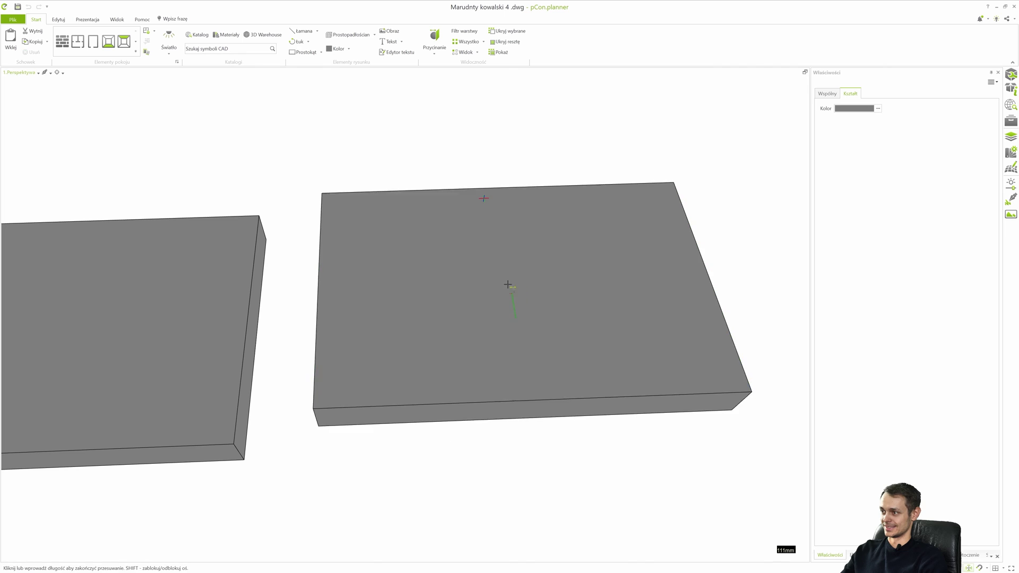
left_click(513, 351)
left_click(512, 351)
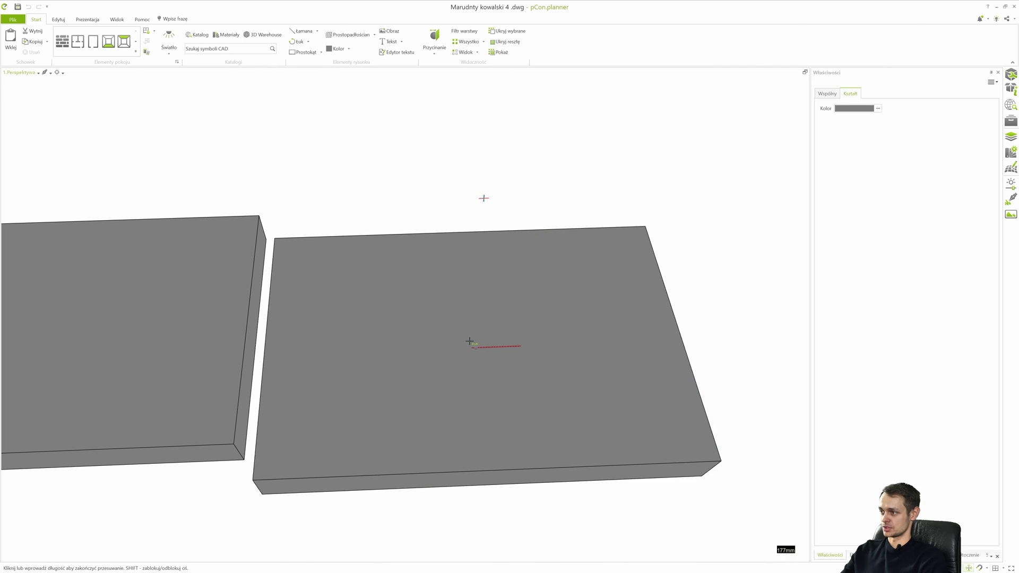